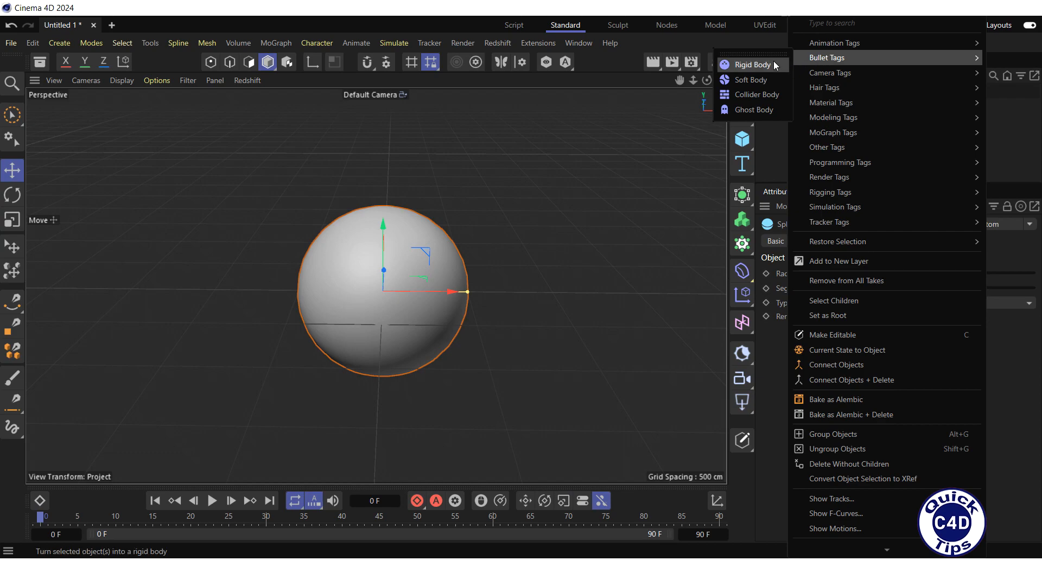
Apply a Bullet Collider Body tag to the sphere
{"action": "left_click", "coordinate": [751, 93]}
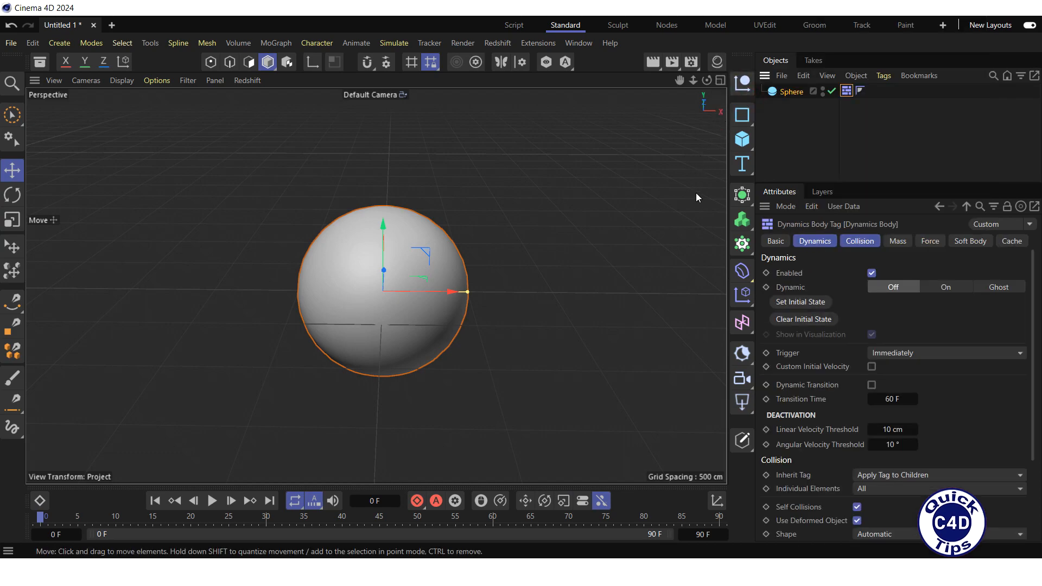
Add a second sphere to the scene and rename it Satellite
{"action": "left_click", "coordinate": [741, 139]}
{"action": "left_click", "coordinate": [890, 206]}
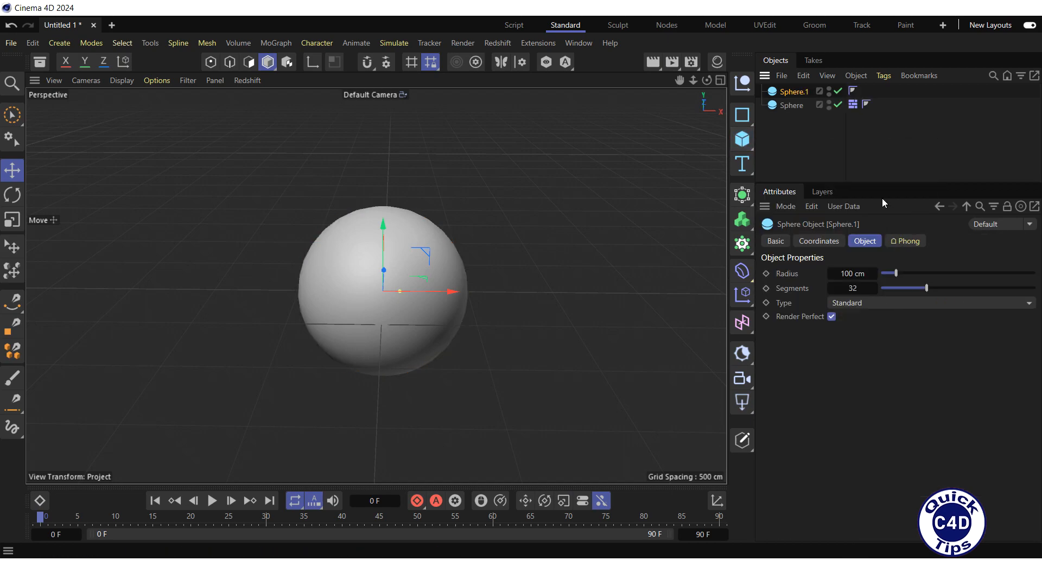
{"action": "double_click", "coordinate": [795, 93]}
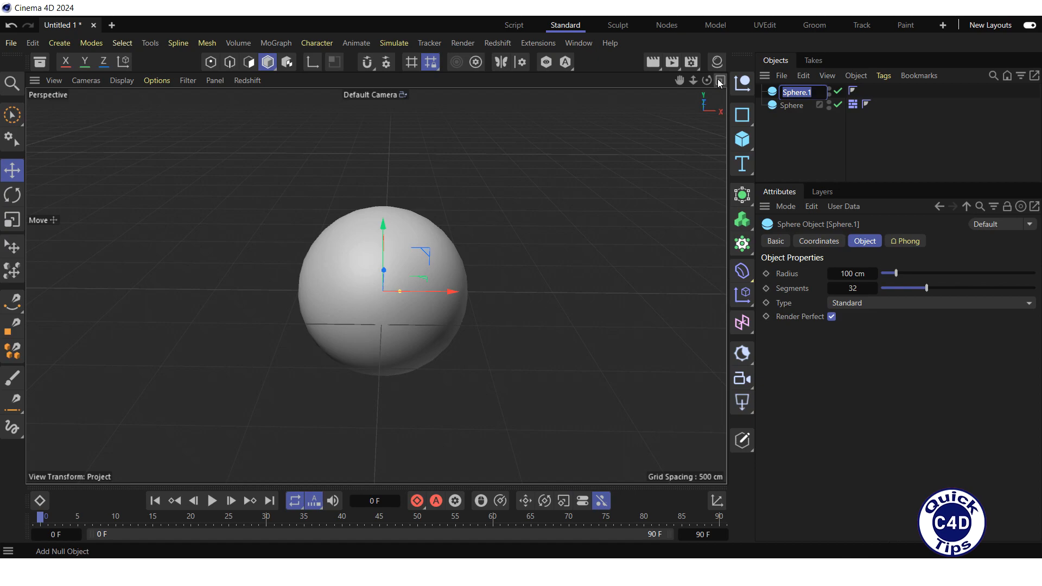
{"action": "type", "text": "Satellite"}
{"action": "key", "text": "Return"}
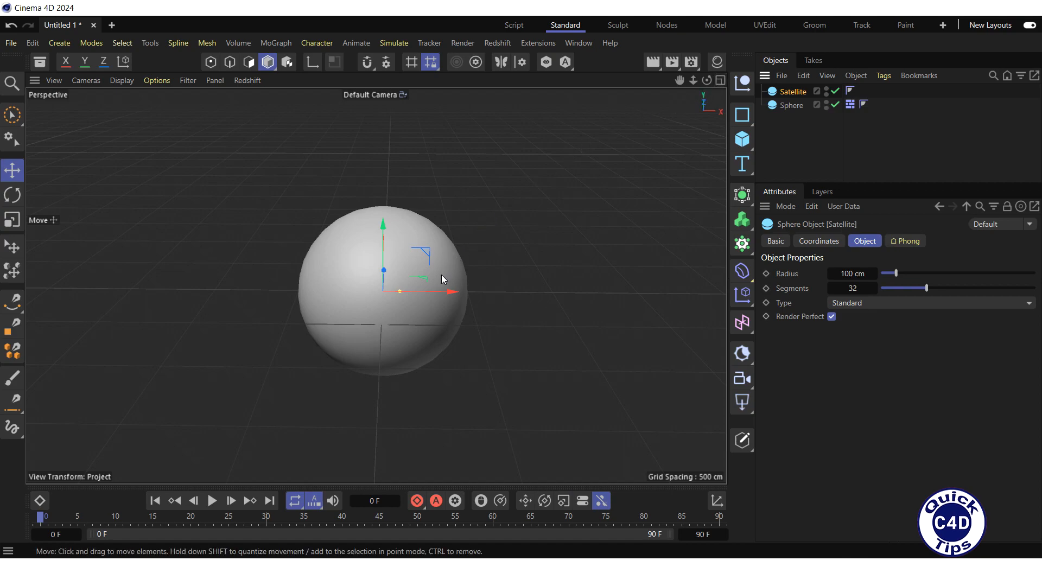
Move the Satellite away from the large sphere to about -1000 cm along the X axis
{"action": "left_click_drag", "start_coordinate": [433, 290], "coordinate": [263, 304]}
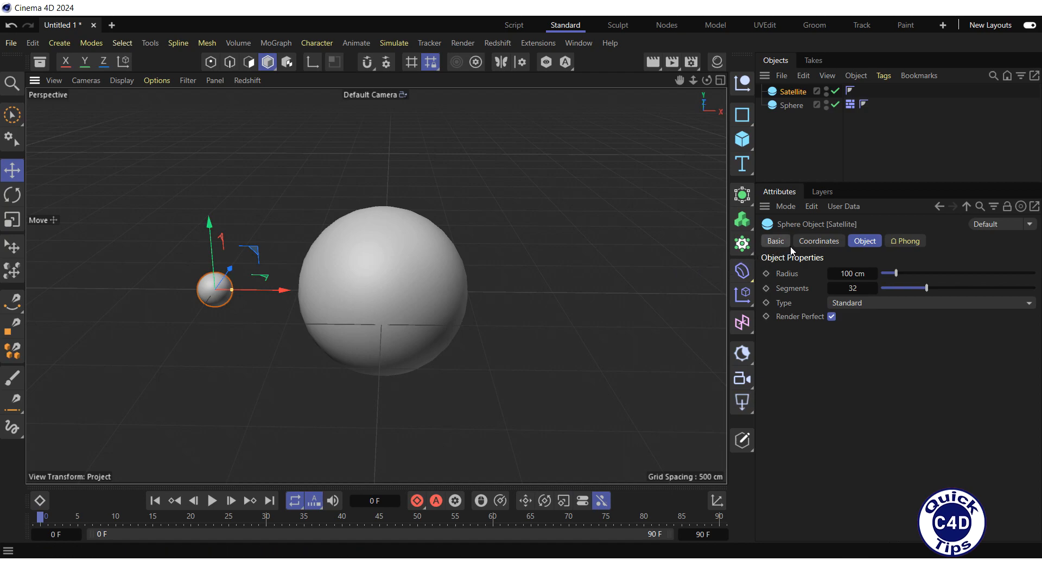
{"action": "left_click", "coordinate": [816, 242]}
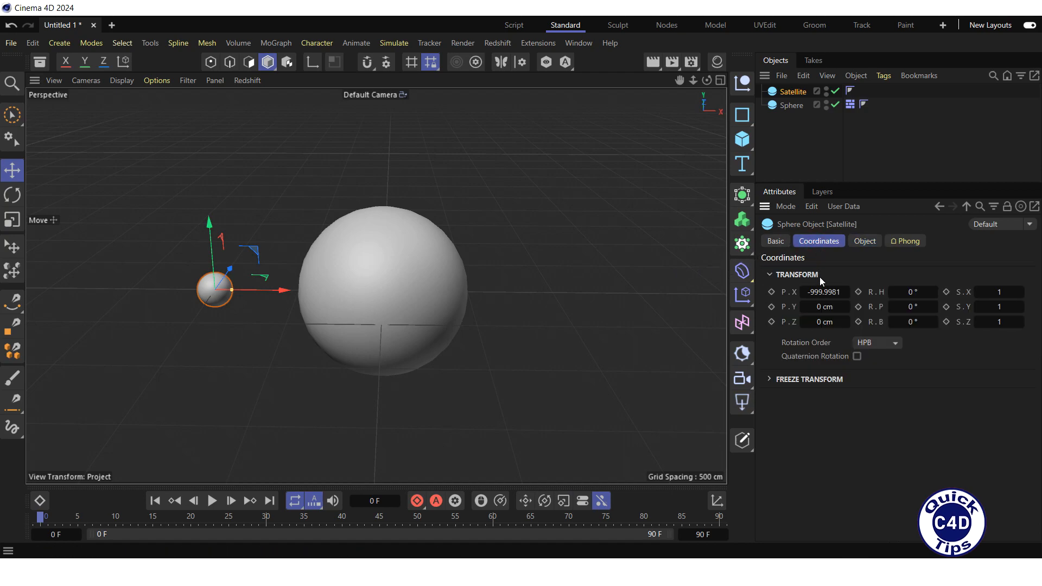
{"action": "left_click", "coordinate": [820, 291]}
Apply a Bullet Rigid Body tag to the Satellite
{"action": "right_click", "coordinate": [791, 91]}
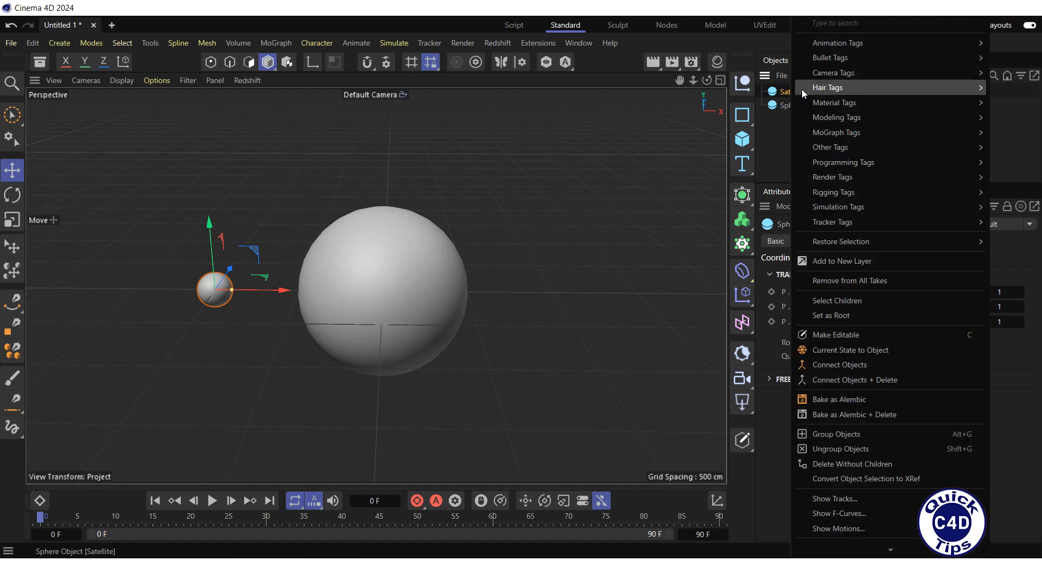
{"action": "mouse_move", "coordinate": [824, 59]}
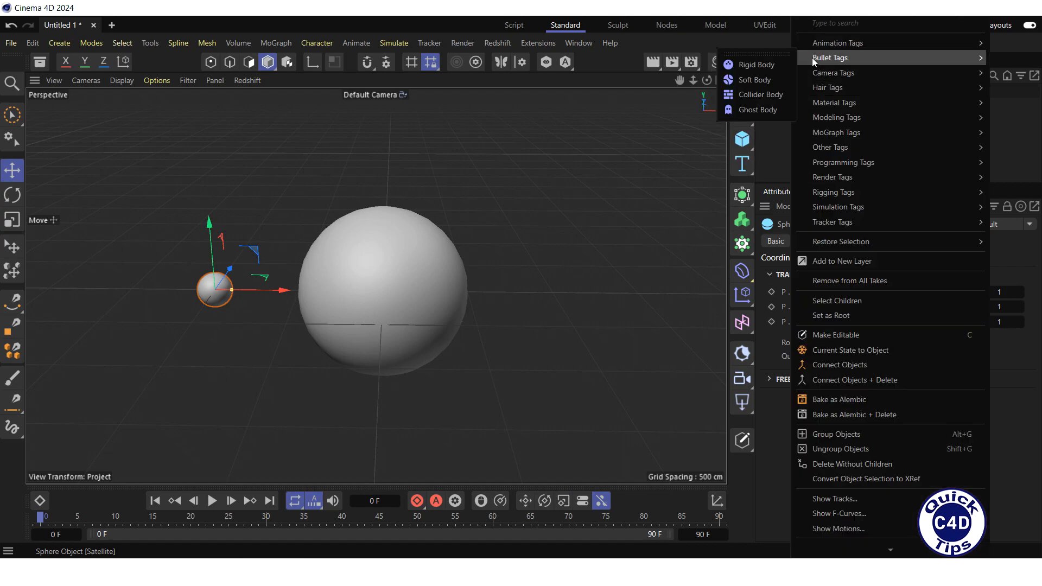
{"action": "left_click", "coordinate": [767, 64]}
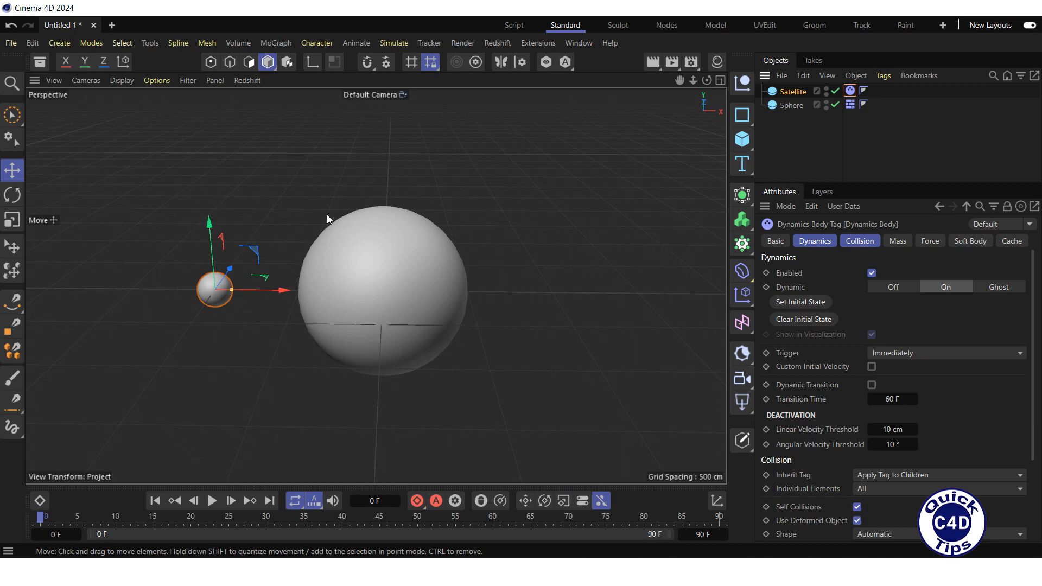
Set the Bullet gravity in the project settings to 0 cm
{"action": "left_click", "coordinate": [33, 43]}
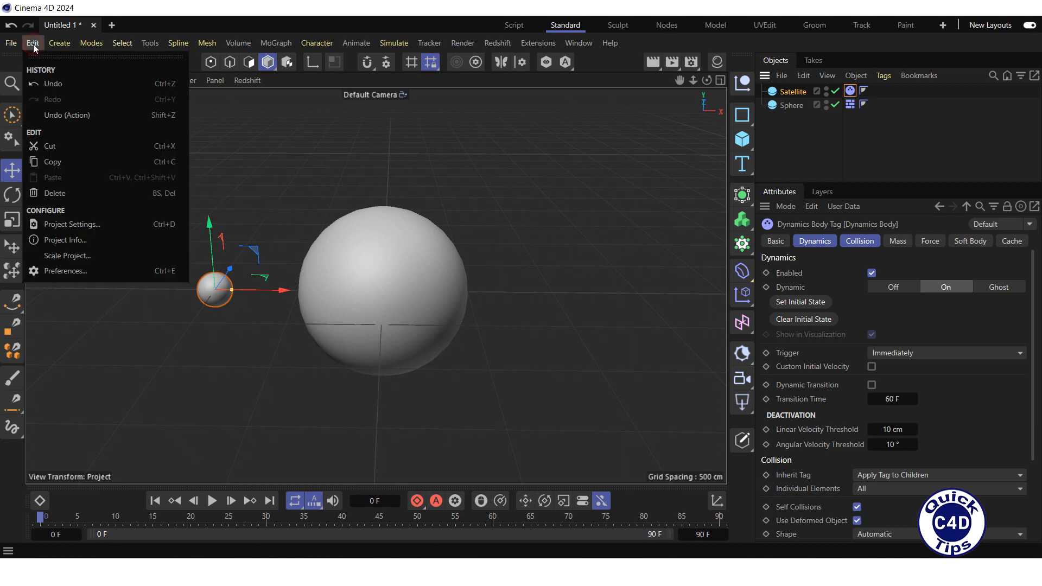
{"action": "left_click", "coordinate": [77, 223]}
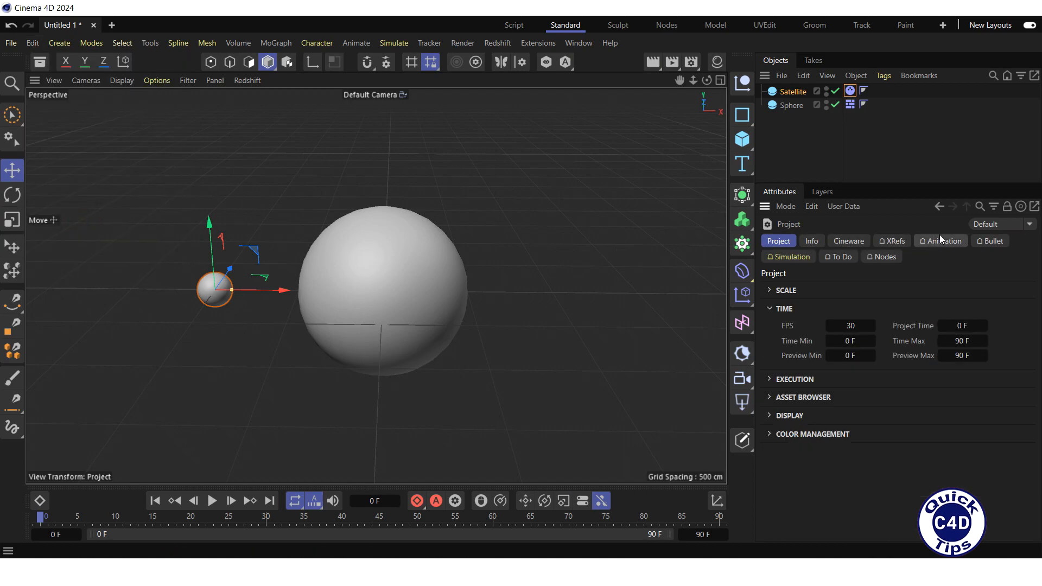
{"action": "left_click", "coordinate": [989, 241]}
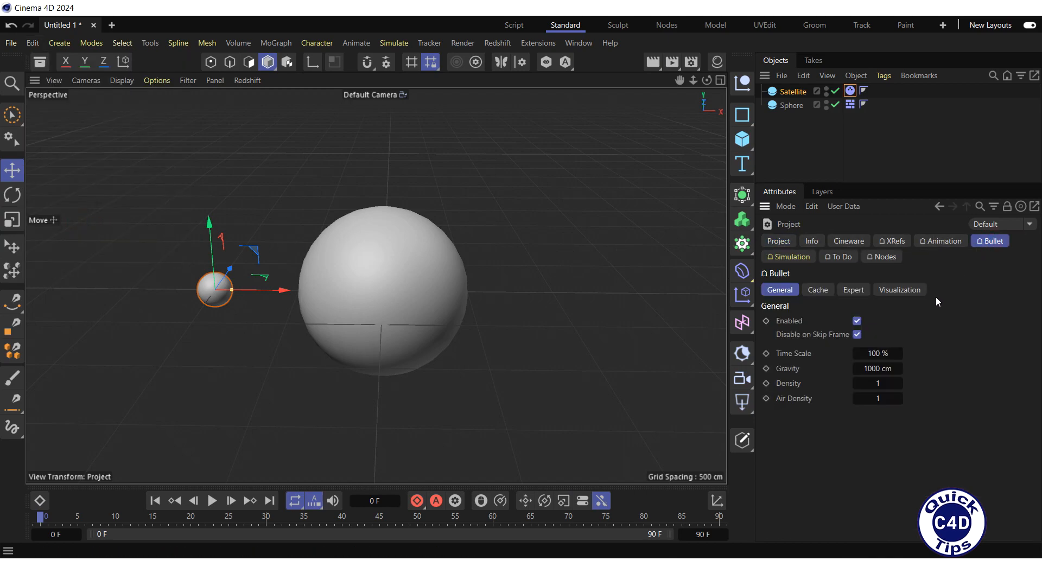
{"action": "left_click", "coordinate": [875, 369]}
{"action": "type", "text": "0"}
{"action": "key", "text": "Return"}
Add an Attractor force to the scene and set its strength to 15000
{"action": "left_click", "coordinate": [393, 44]}
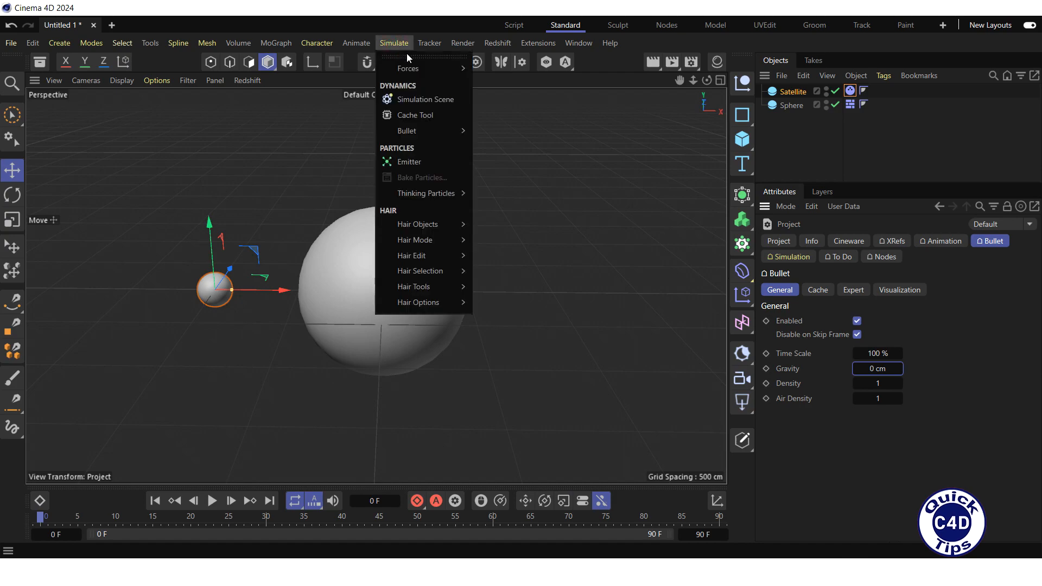
{"action": "mouse_move", "coordinate": [412, 68]}
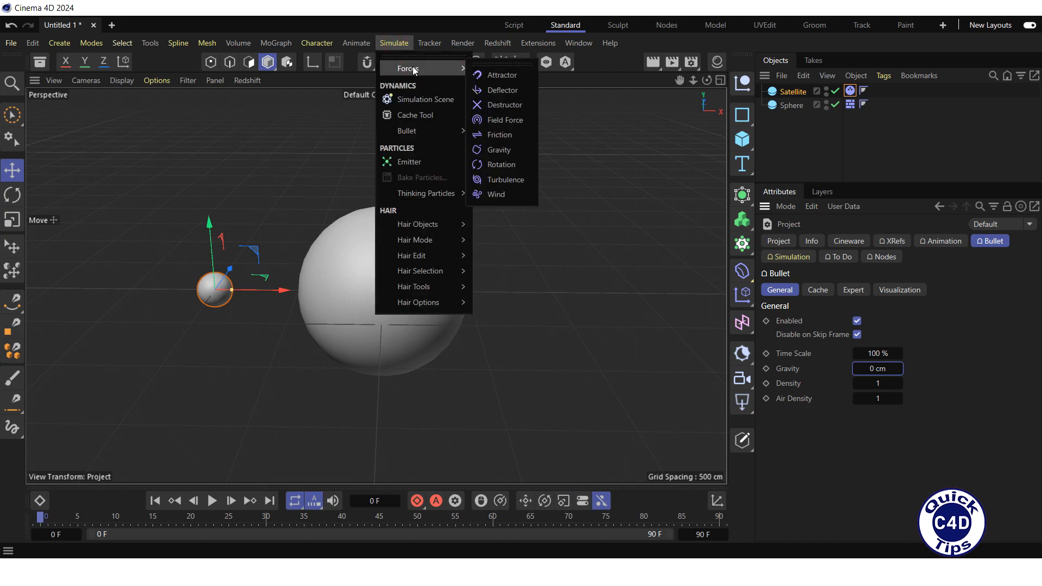
{"action": "left_click", "coordinate": [495, 74]}
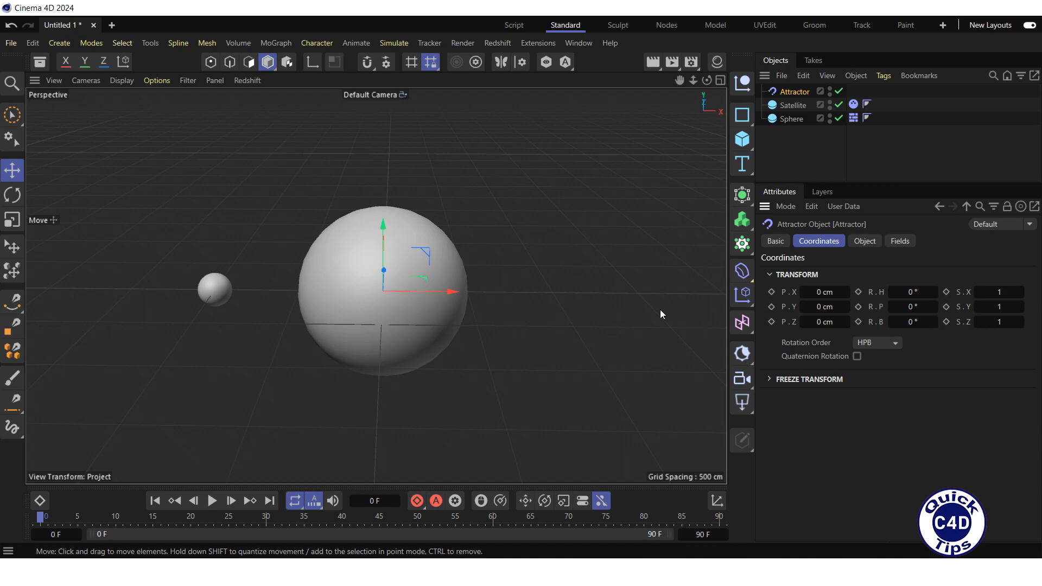
{"action": "left_click", "coordinate": [864, 242]}
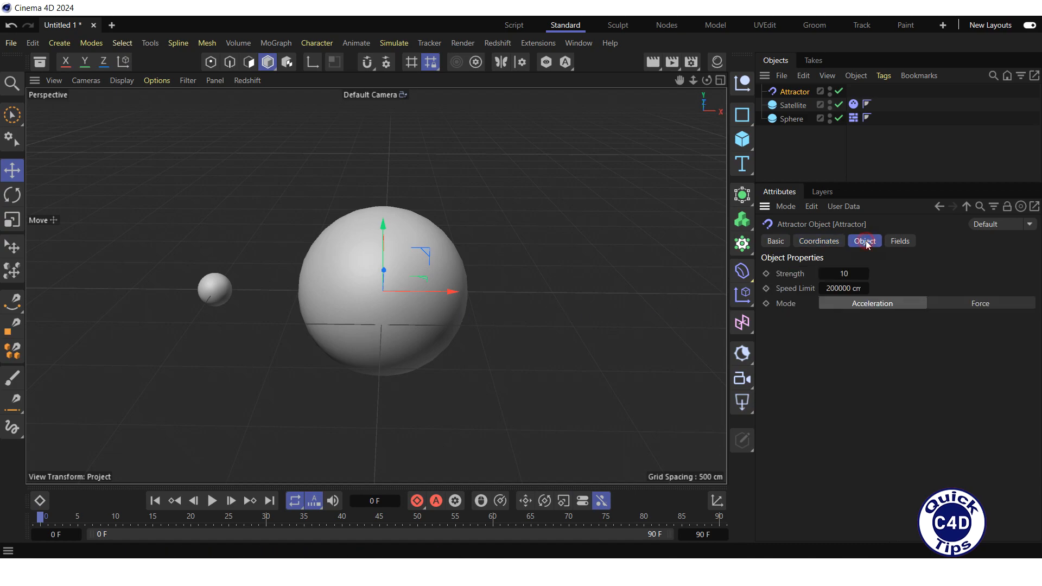
{"action": "left_click", "coordinate": [842, 273]}
{"action": "type", "text": "15000"}
{"action": "key", "text": "Return"}
Play the simulation to check the attractor's pull on the Satellite, stop it and return to the first frame
{"action": "left_click", "coordinate": [212, 500]}
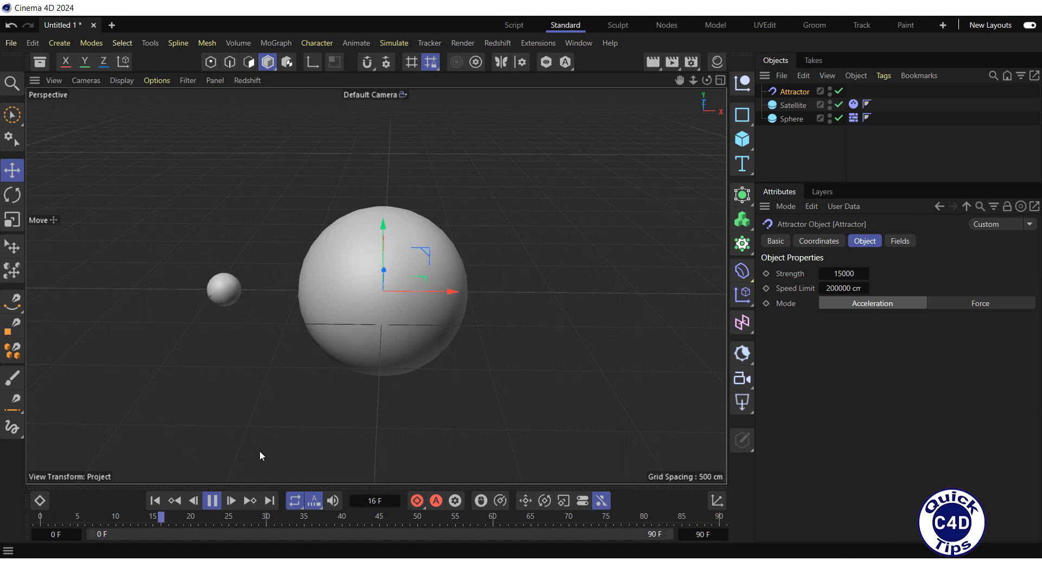
{"action": "left_click", "coordinate": [213, 501]}
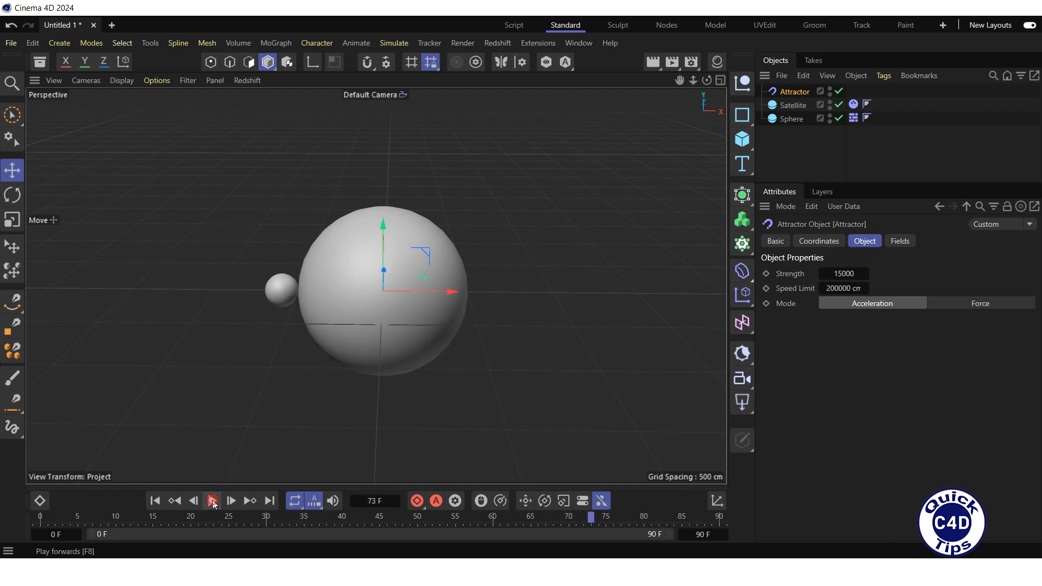
{"action": "left_click", "coordinate": [154, 500]}
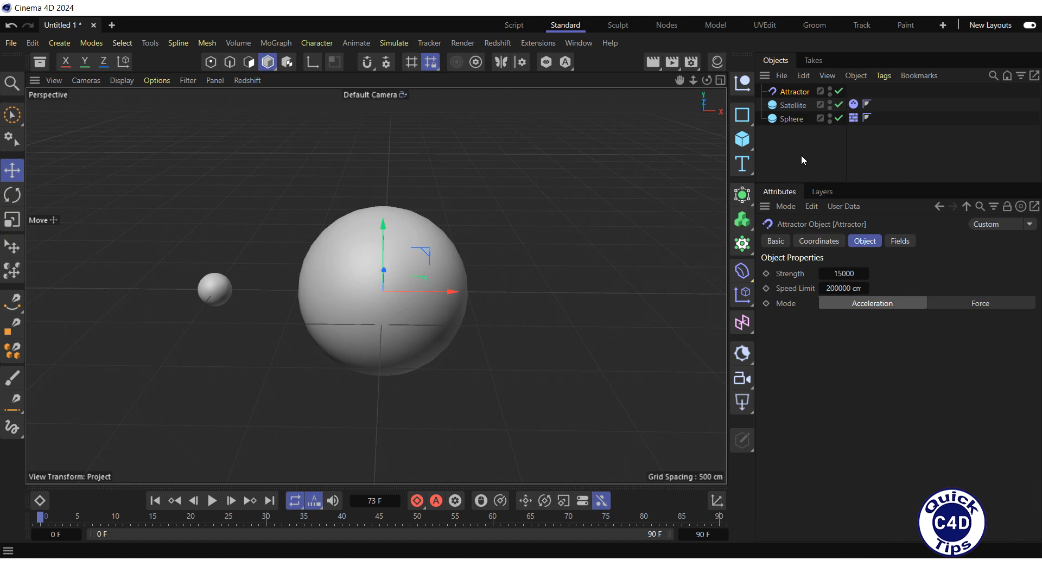
Enable Custom Initial Velocity on the Satellite's dynamics tag and set the Y initial linear velocity to 500 cm
{"action": "left_click", "coordinate": [853, 105]}
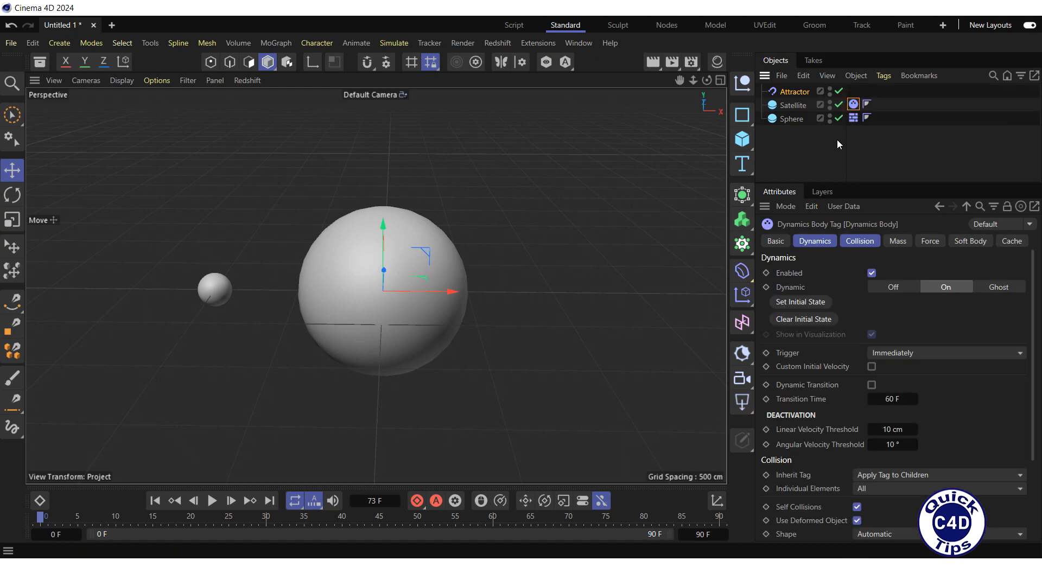
{"action": "left_click", "coordinate": [813, 242]}
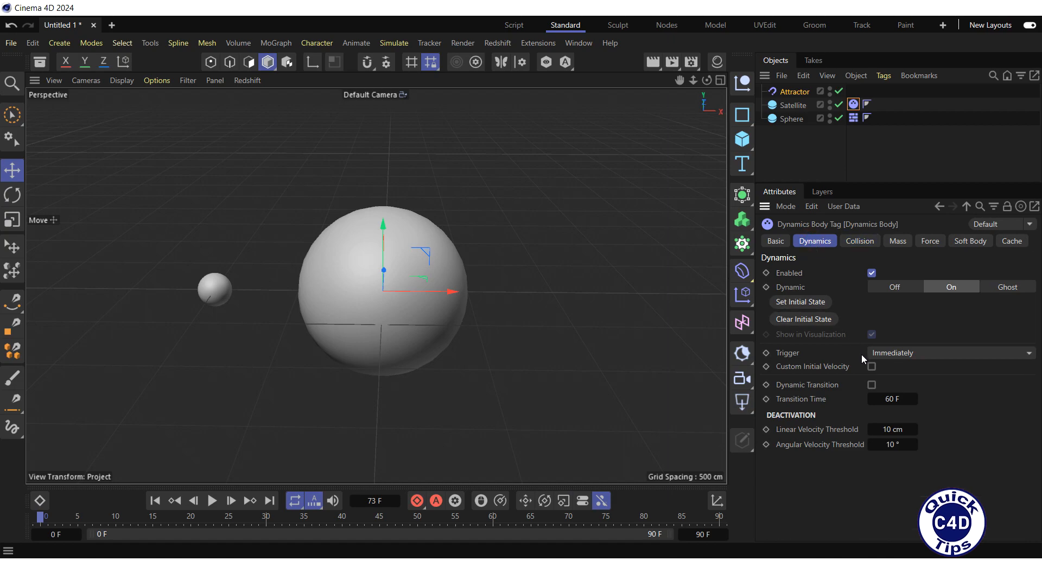
{"action": "left_click", "coordinate": [871, 366]}
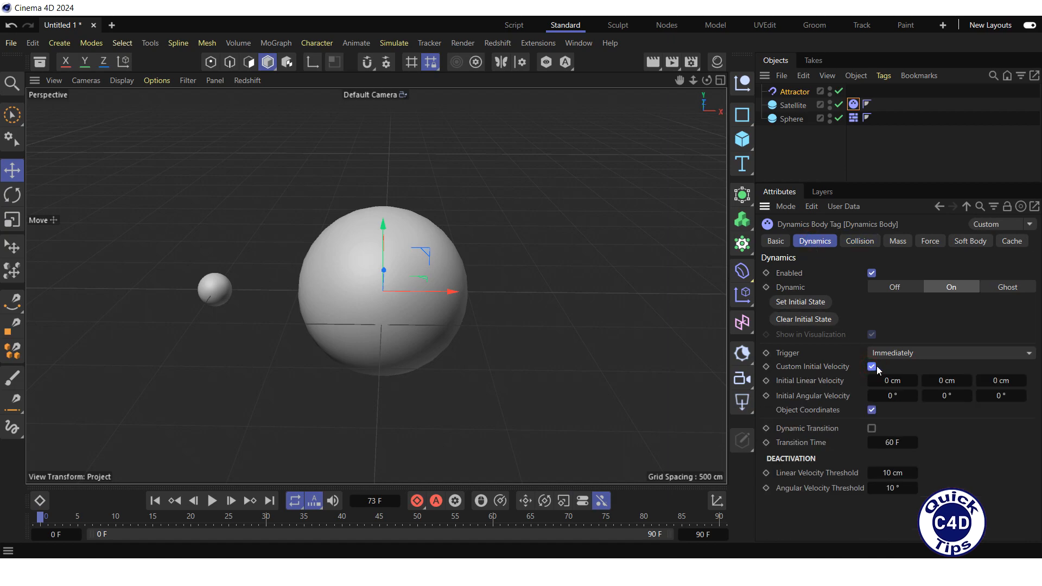
{"action": "left_click", "coordinate": [945, 381]}
Set both the linear and angular damping of the Satellite's dynamics tag to 0%
{"action": "left_click", "coordinate": [930, 242]}
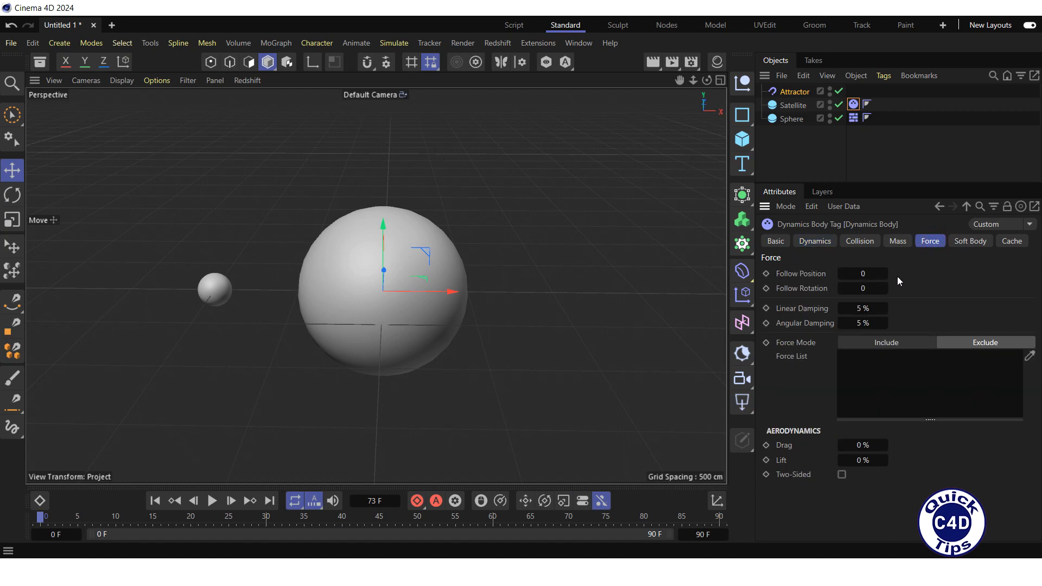
{"action": "left_click", "coordinate": [859, 308]}
{"action": "type", "text": "0"}
{"action": "left_click", "coordinate": [861, 323]}
{"action": "type", "text": "0"}
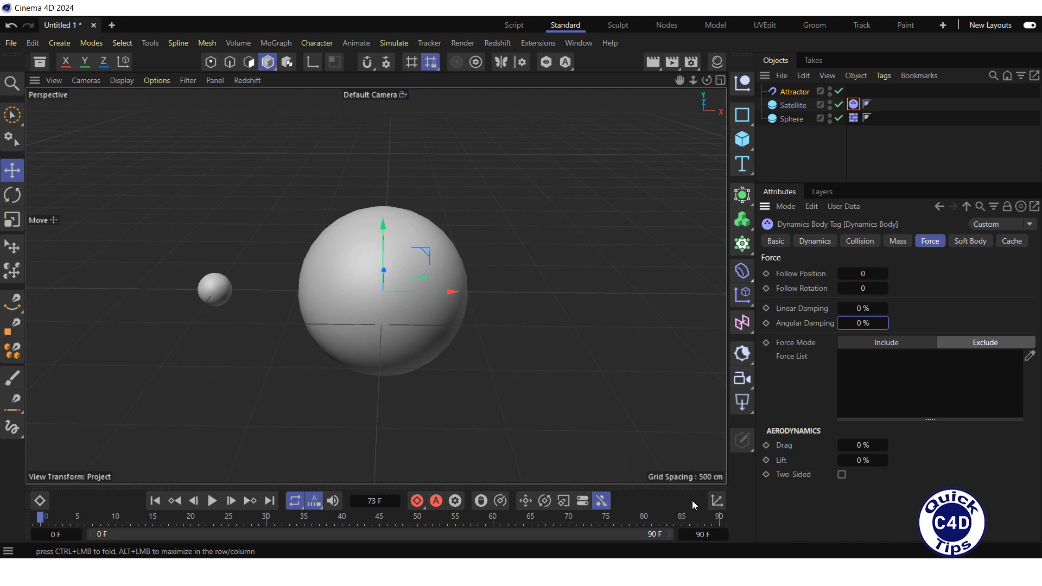
Extend the end of the animation timeline to frame 1000
{"action": "left_click", "coordinate": [702, 534]}
{"action": "type", "text": "1000"}
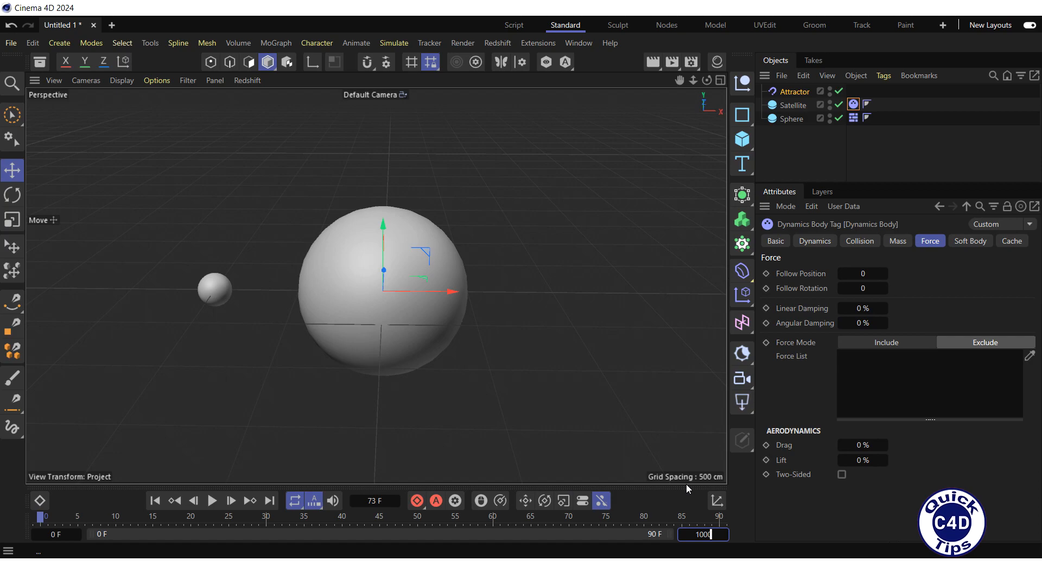
{"action": "key", "text": "Return"}
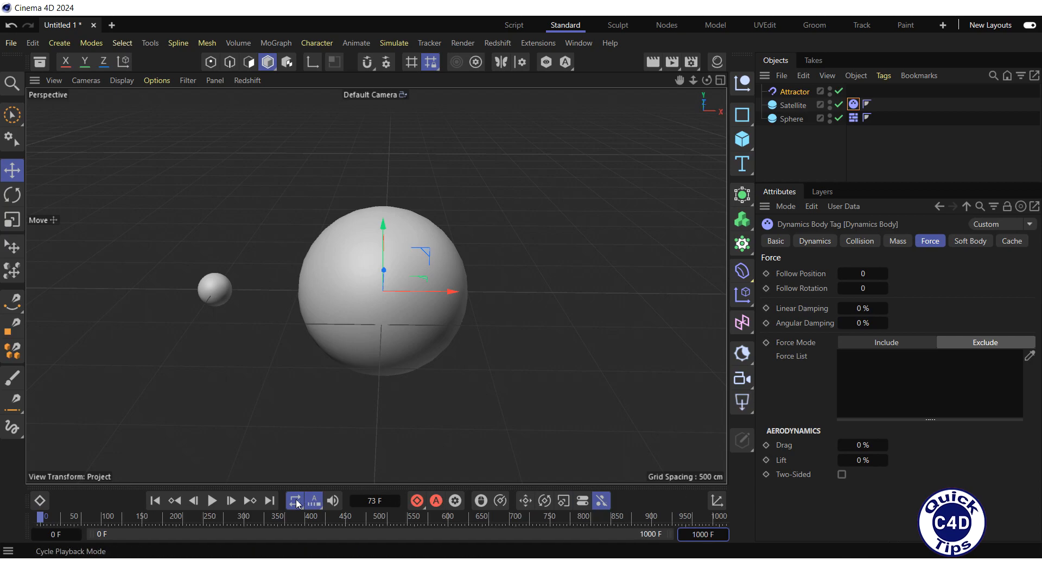
Play the animation to check the Satellite's orbit around the large sphere, stop it and return to the start
{"action": "left_click", "coordinate": [211, 500]}
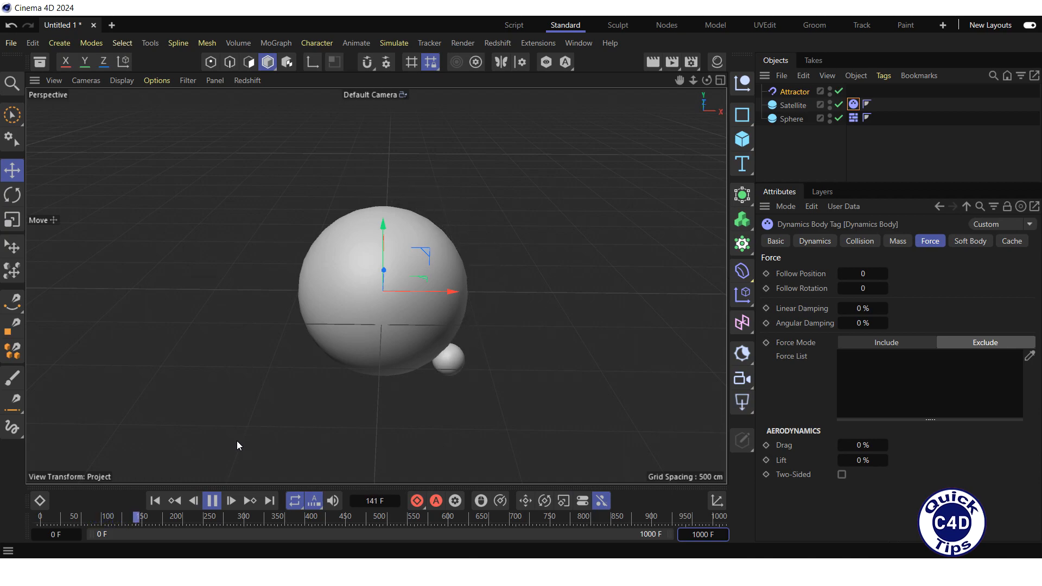
{"action": "left_click", "coordinate": [213, 500]}
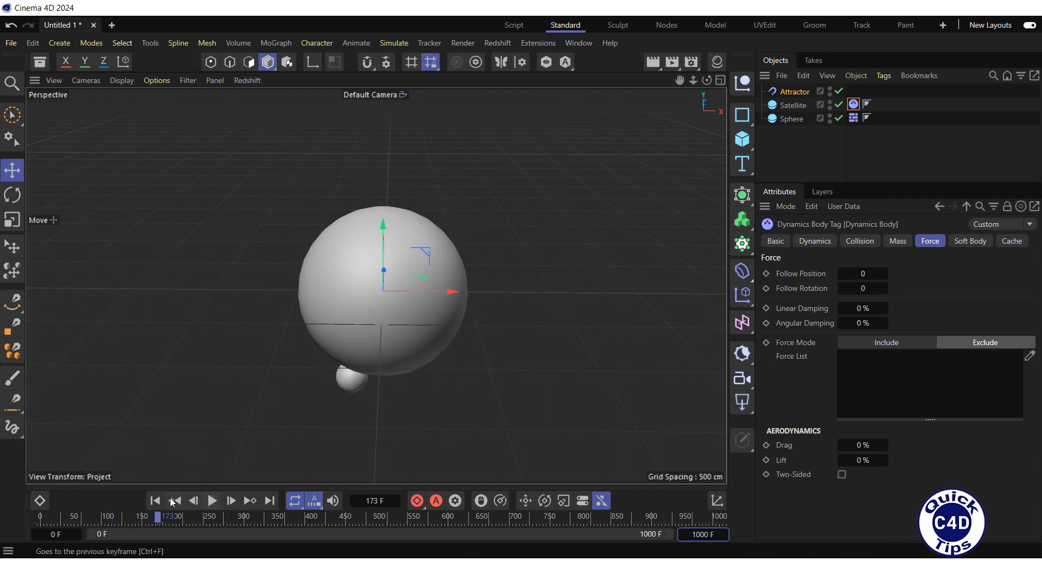
{"action": "left_click", "coordinate": [154, 501]}
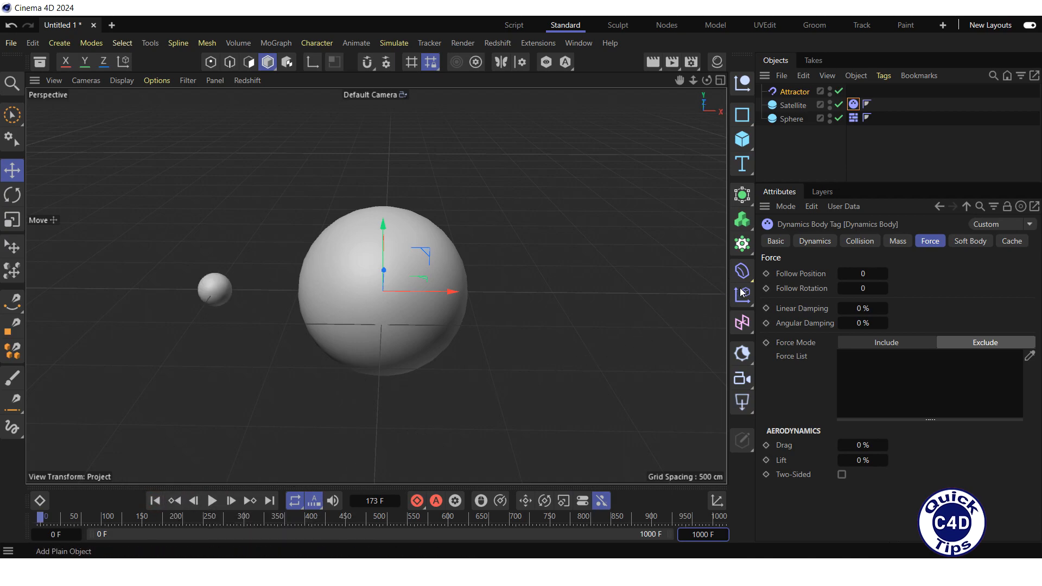
Set the Y initial linear velocity of the Satellite's dynamics tag to 800 cm
{"action": "left_click", "coordinate": [811, 242]}
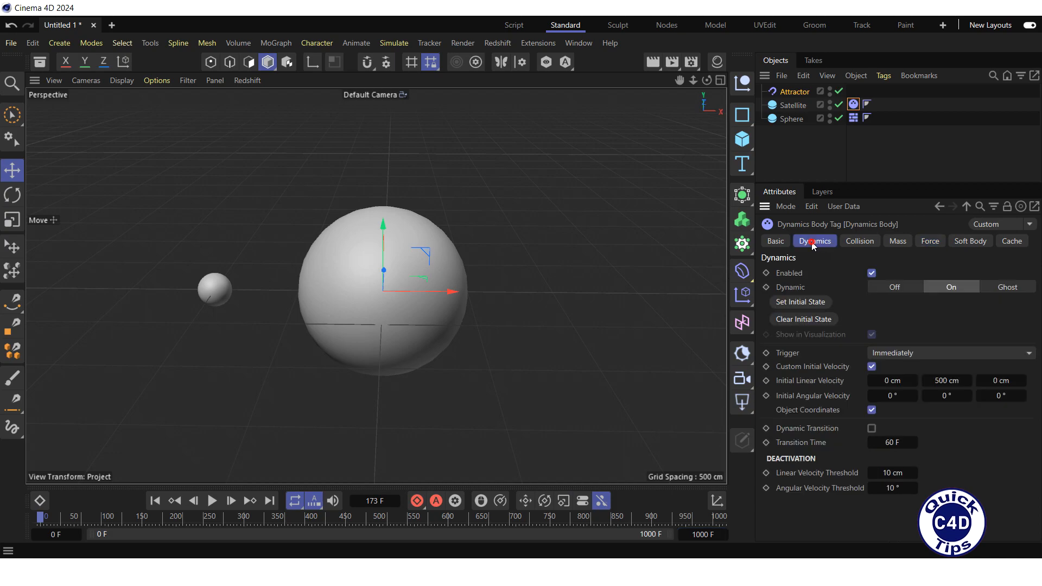
{"action": "left_click", "coordinate": [944, 379]}
{"action": "type", "text": "8"}
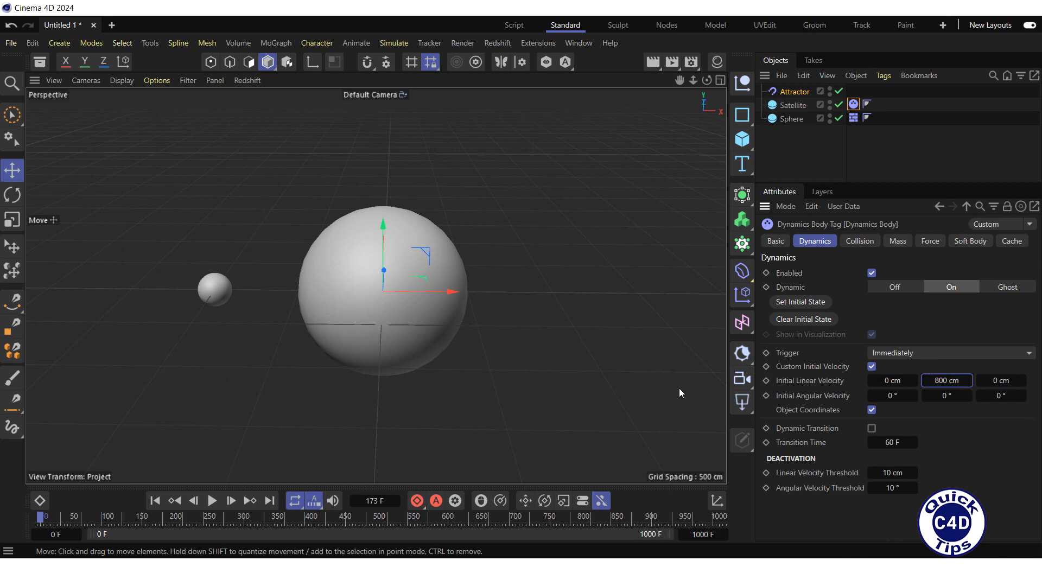
Play the animation to check the orbit at the 800 cm initial velocity, stop it and rewind
{"action": "left_click", "coordinate": [211, 500]}
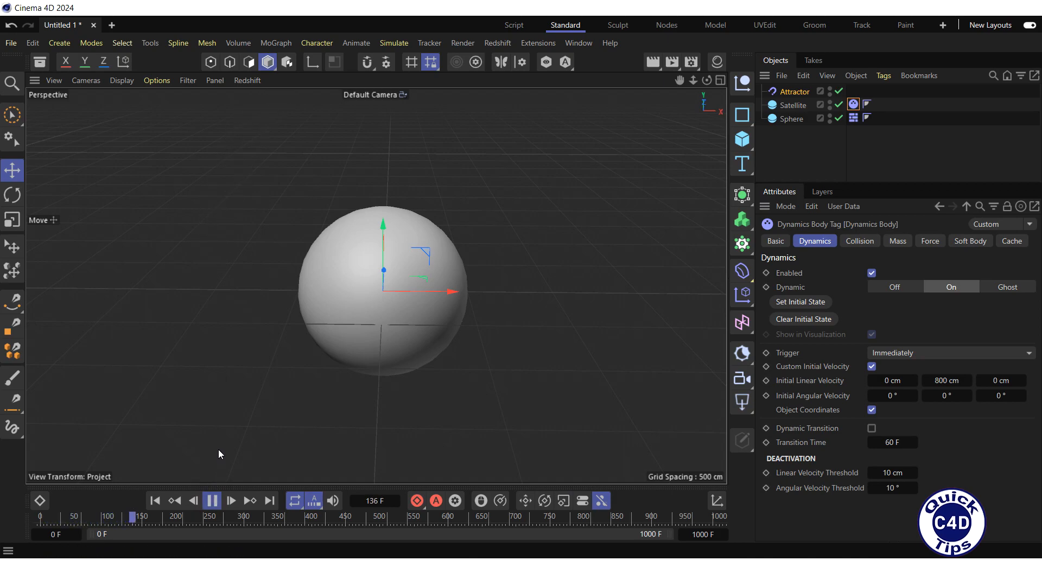
{"action": "left_click", "coordinate": [214, 500]}
{"action": "left_click", "coordinate": [154, 500]}
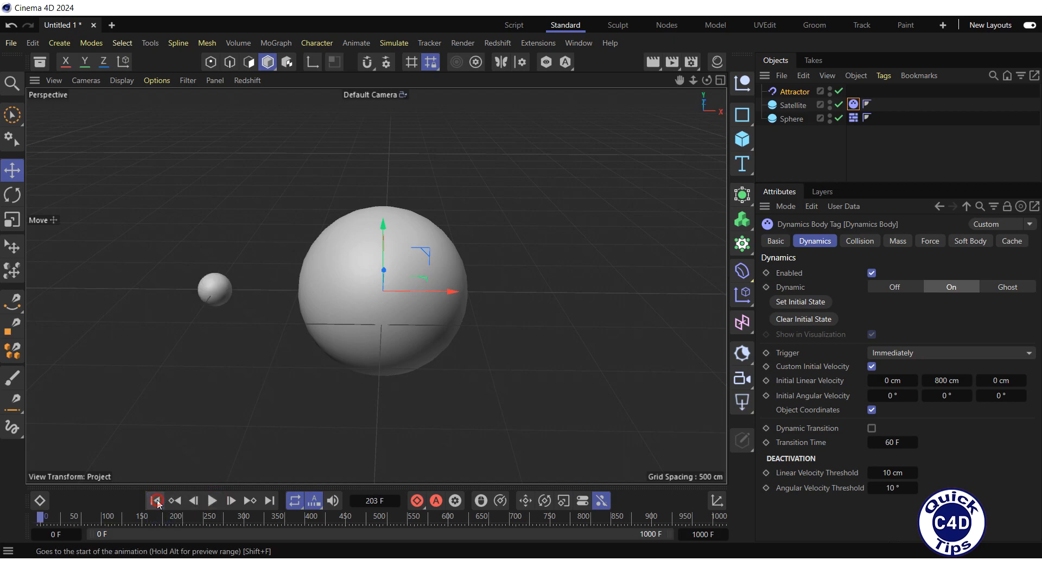
Set the Satellite's Y initial linear velocity to 600 cm and play the animation to check the orbit
{"action": "left_click", "coordinate": [941, 381]}
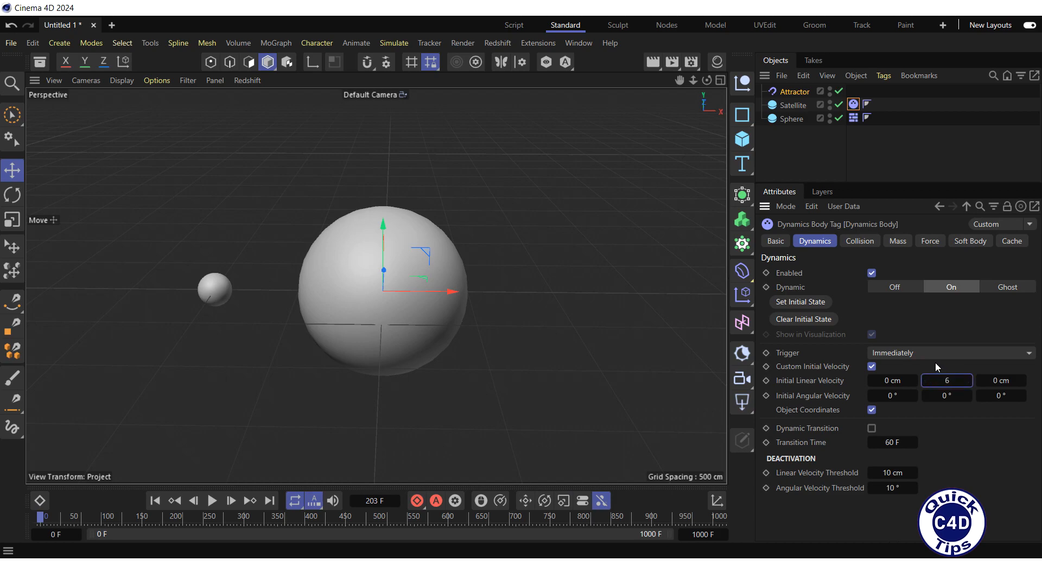
{"action": "type", "text": "600"}
{"action": "left_click", "coordinate": [211, 501]}
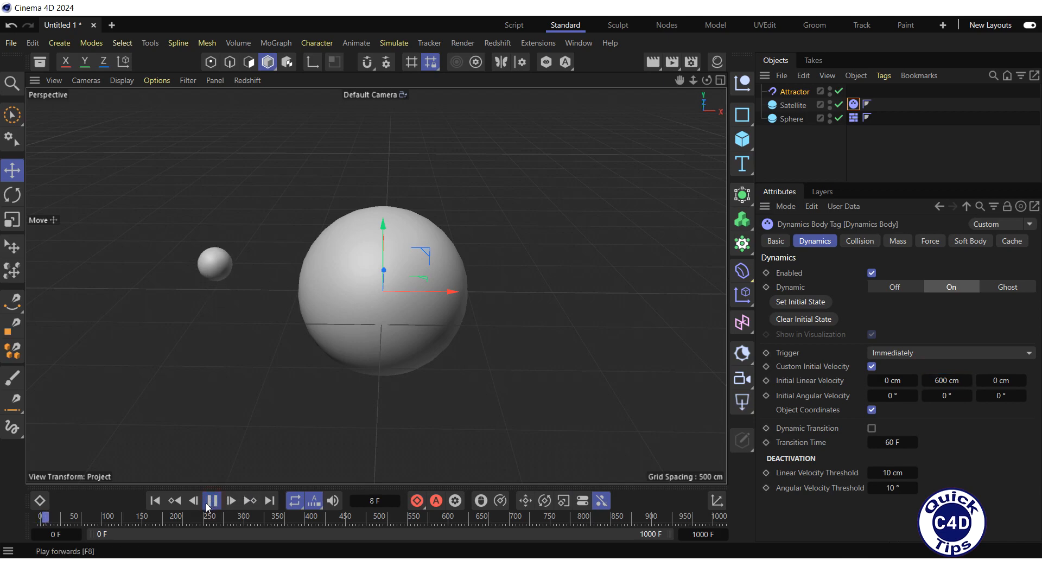